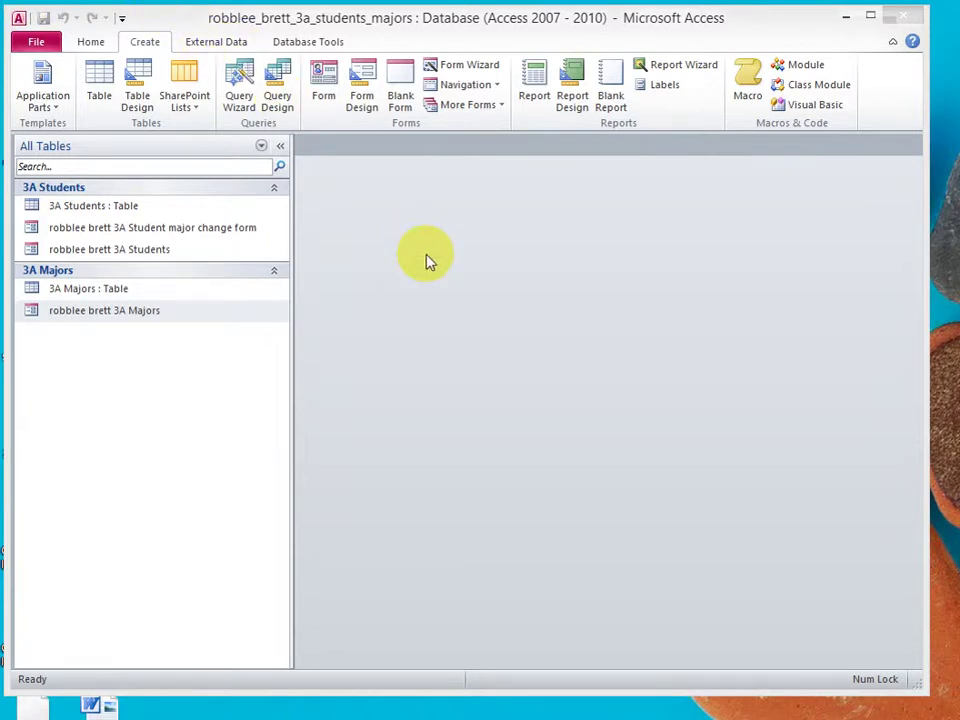
Step: Open the 3A Student major change form and switch it to Layout View
{"action": "double_click", "coordinate": [146, 236]}
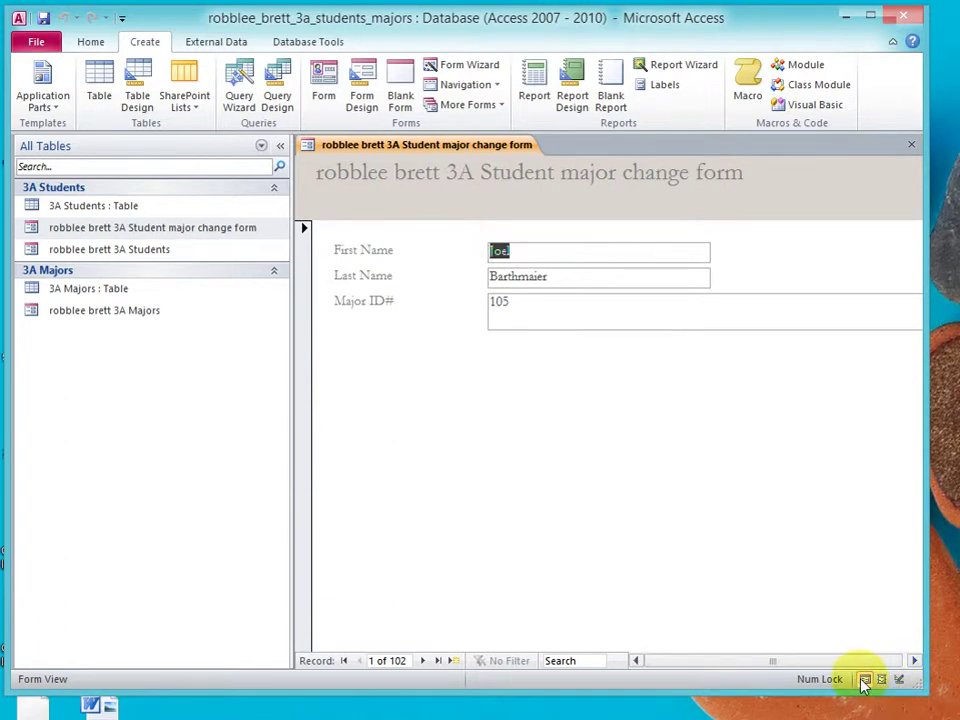
{"action": "left_click", "coordinate": [882, 680]}
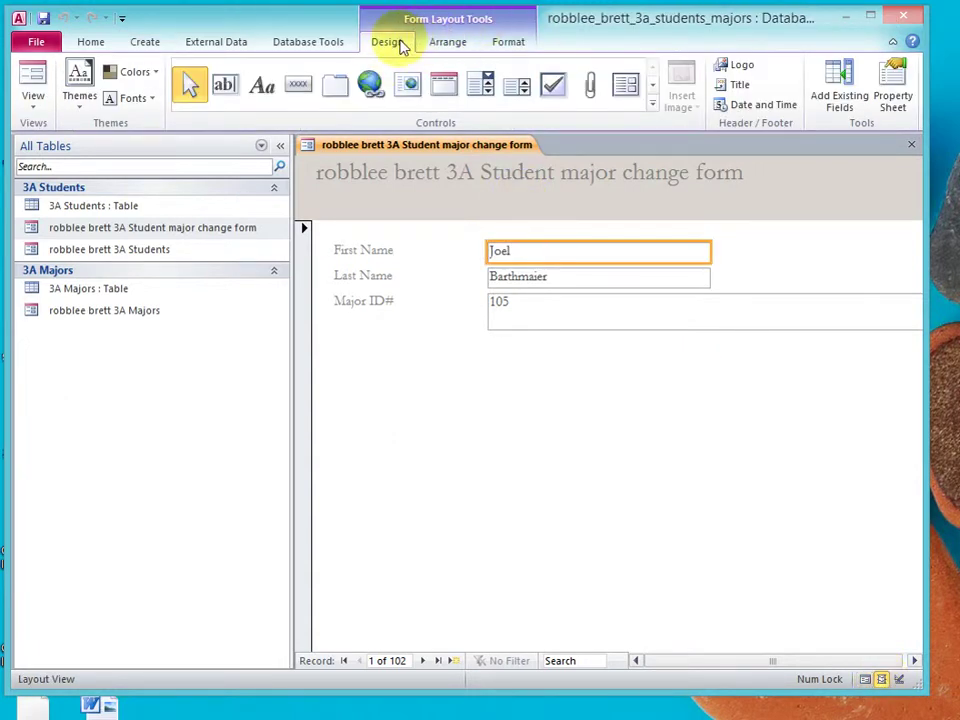
{"action": "left_click", "coordinate": [448, 46]}
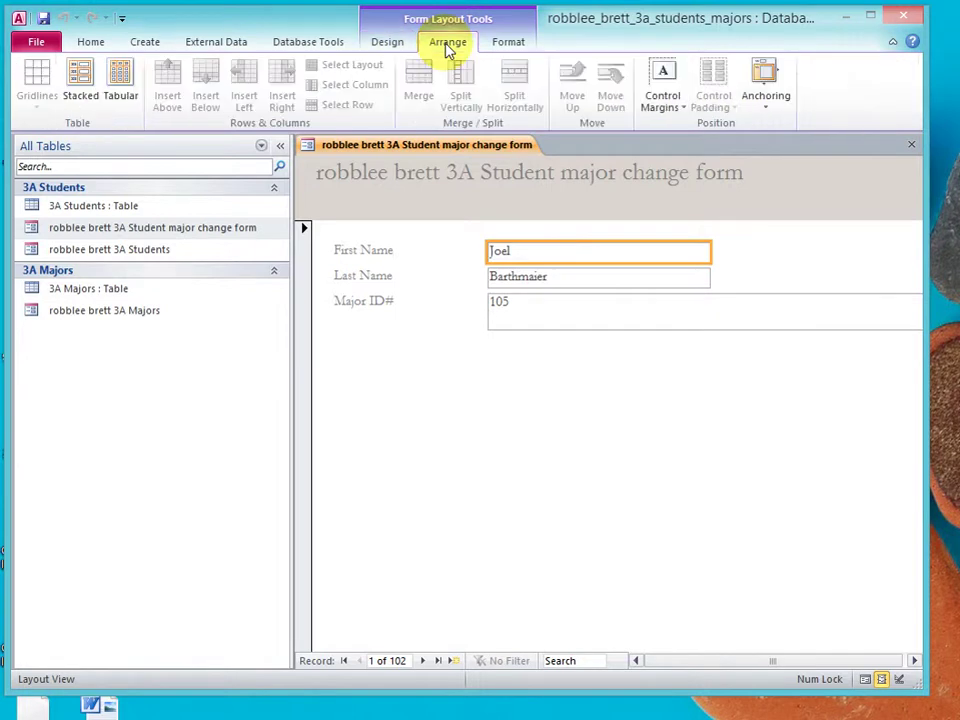
{"action": "left_click", "coordinate": [507, 45]}
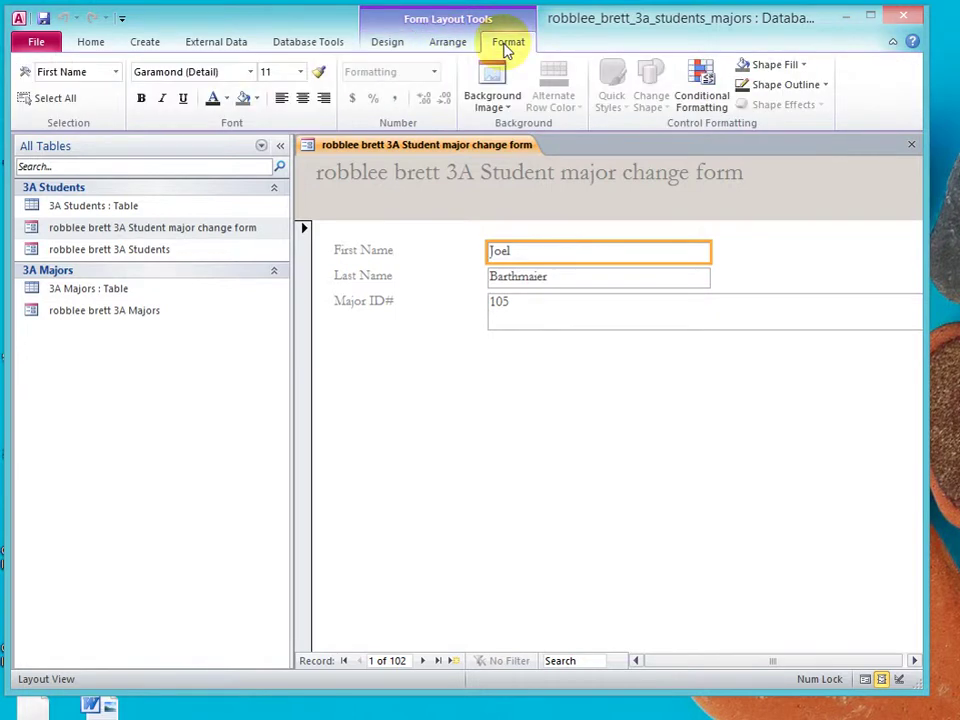
{"action": "left_click", "coordinate": [387, 48]}
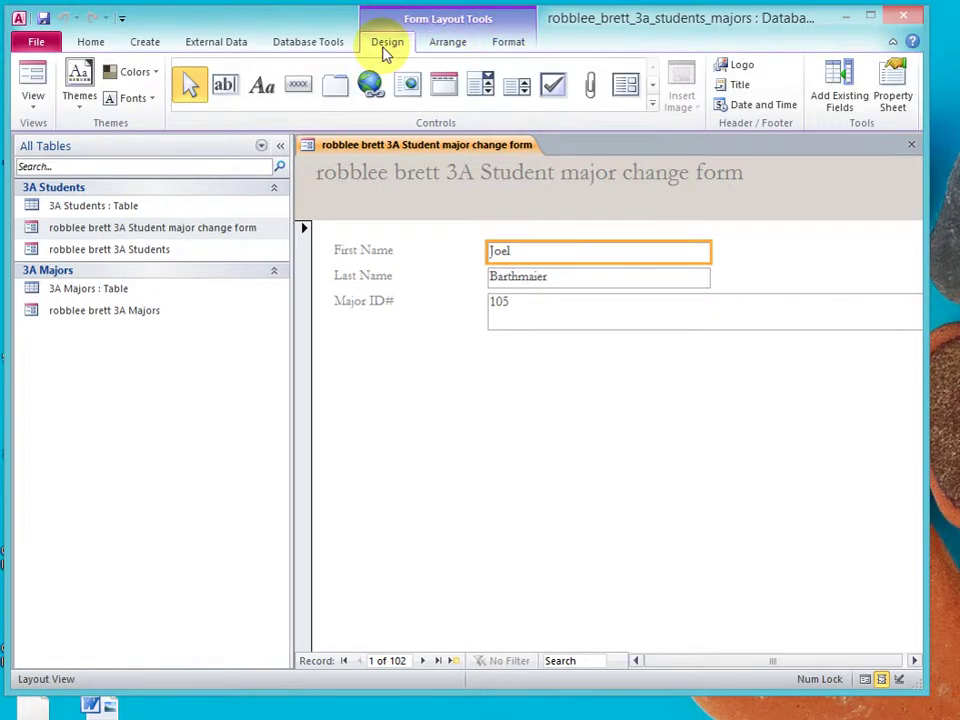
{"action": "left_click", "coordinate": [527, 279]}
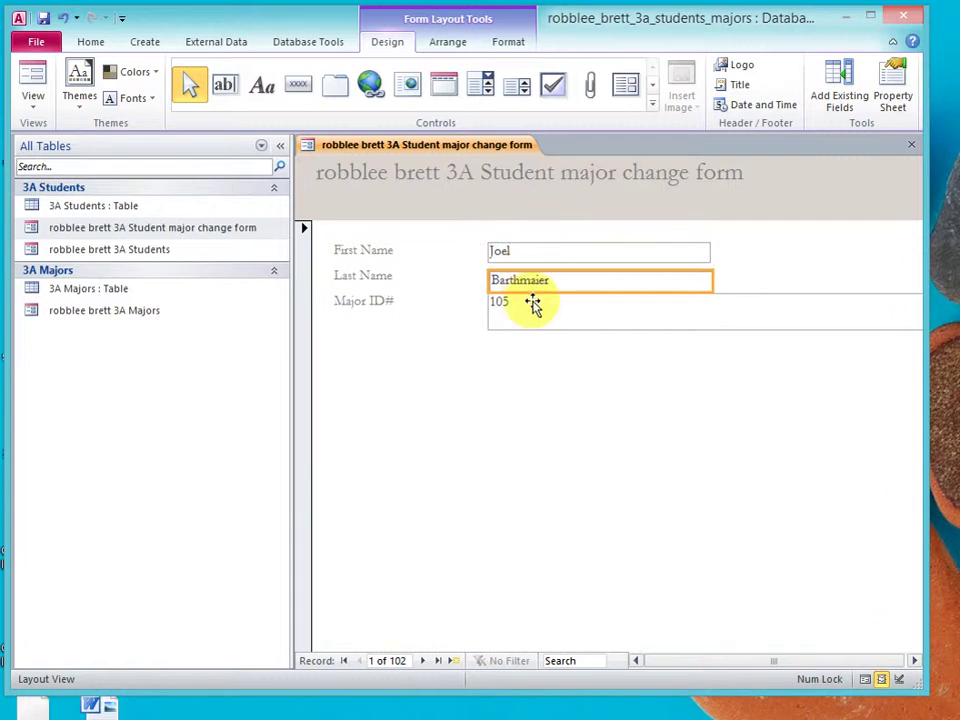
{"action": "left_click", "coordinate": [533, 310]}
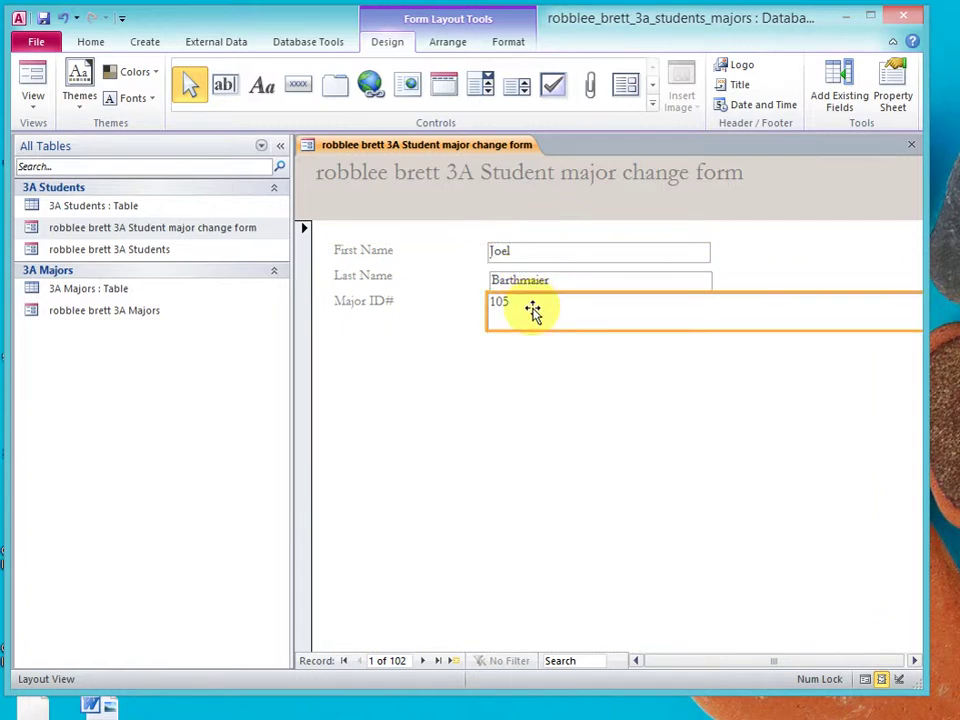
{"action": "left_click", "coordinate": [542, 252]}
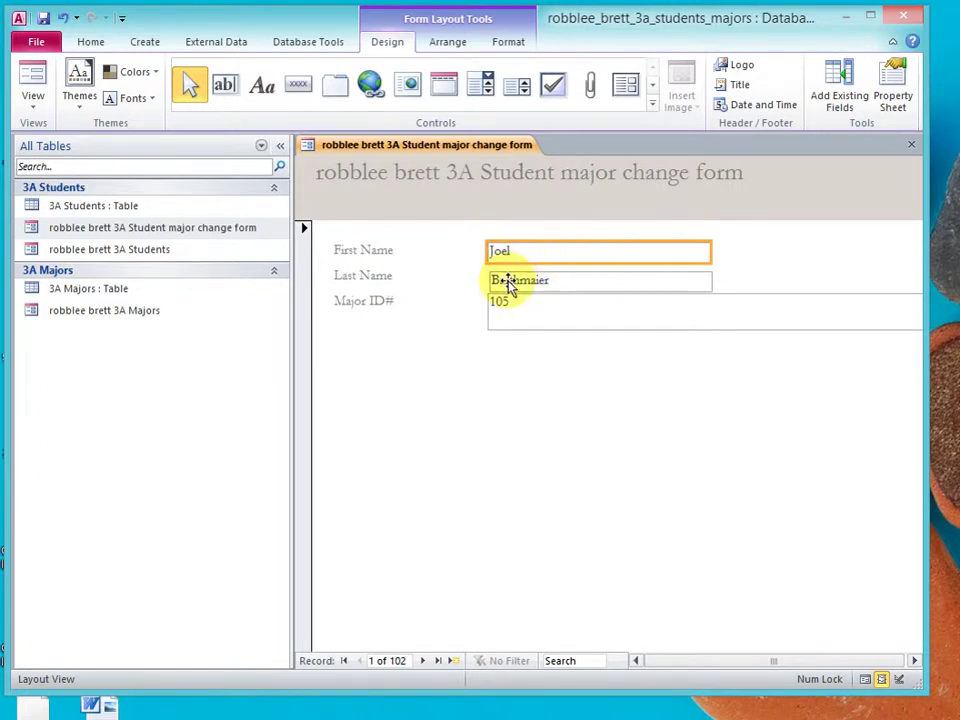
{"action": "left_click", "coordinate": [369, 253]}
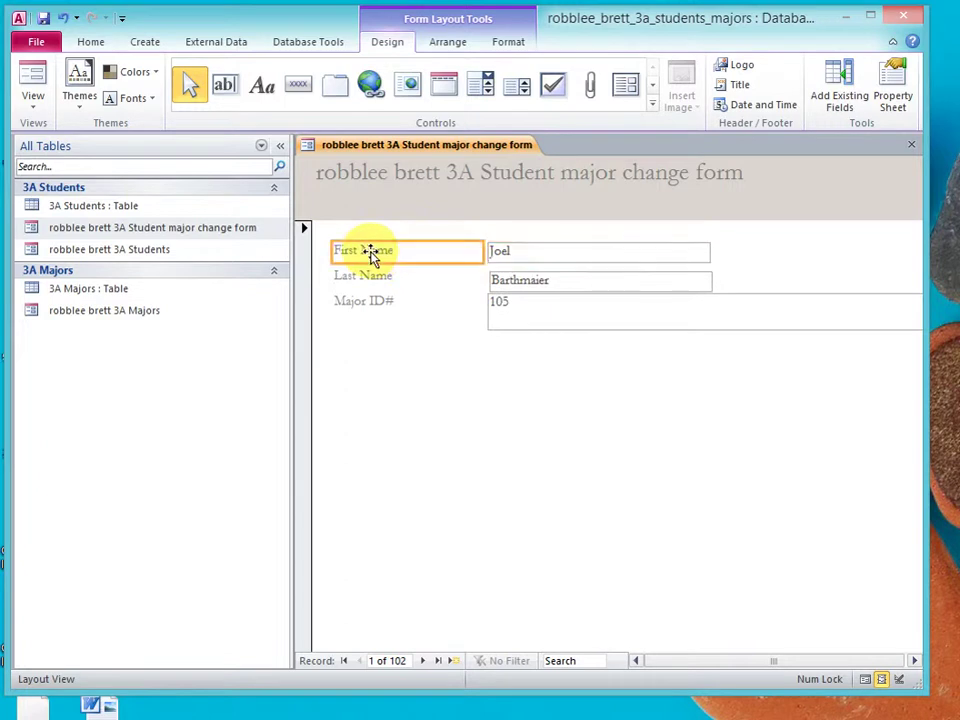
{"action": "left_click", "coordinate": [369, 278]}
{"action": "left_click", "coordinate": [370, 300]}
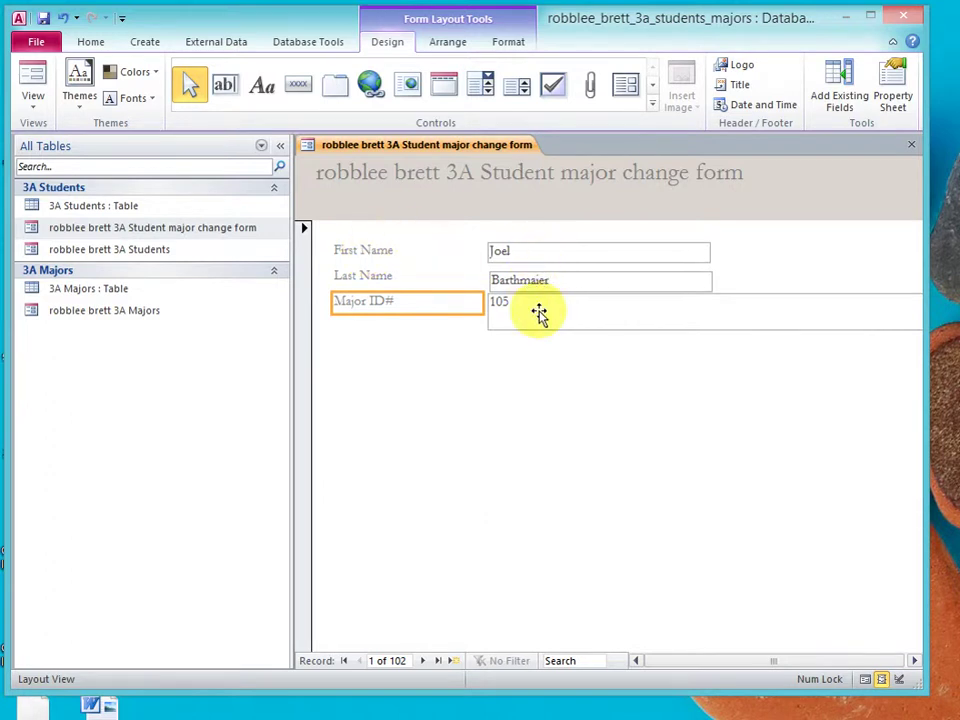
Step: Arrange the First Name, Last Name and Major ID# labels and their text boxes together in a stacked layout
{"action": "left_click", "coordinate": [356, 251]}
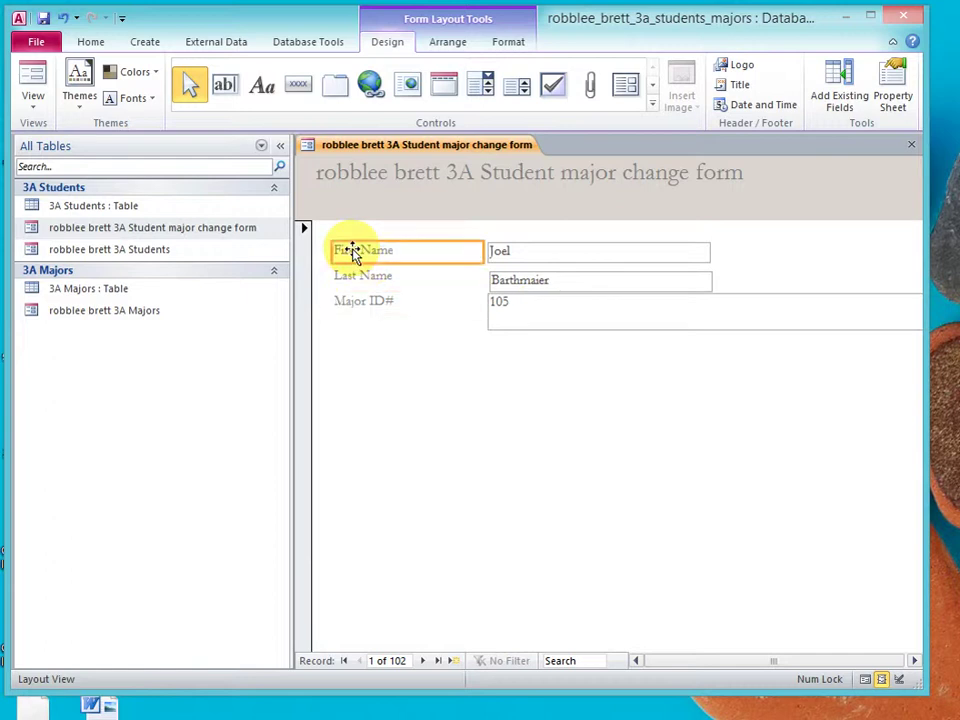
{"action": "left_click", "coordinate": [362, 277], "text": "shift"}
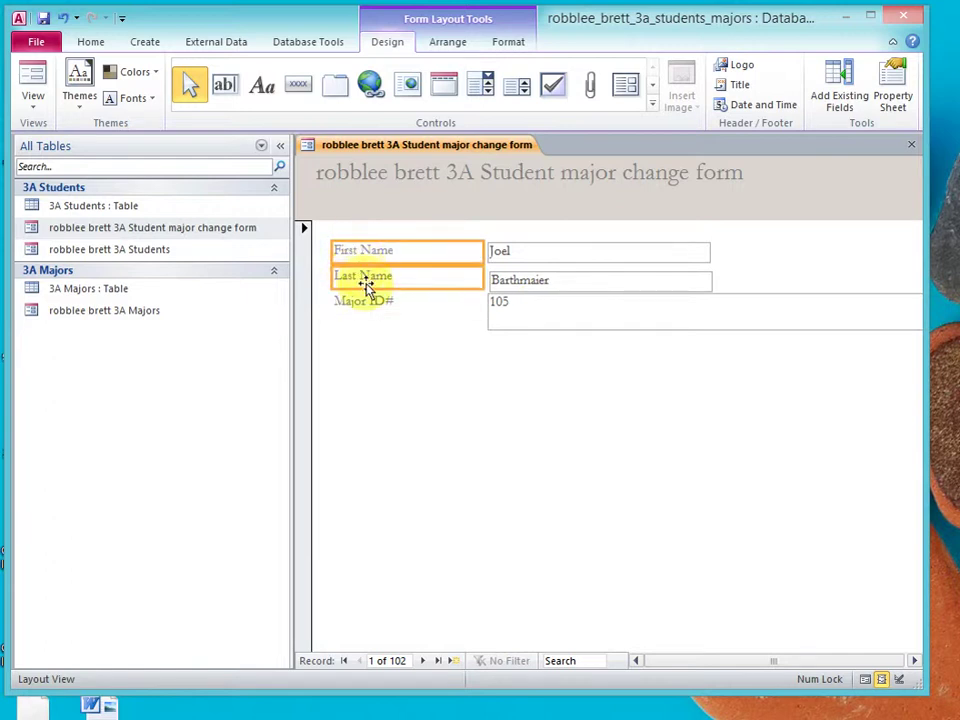
{"action": "left_click", "coordinate": [367, 300], "text": "shift"}
{"action": "left_click", "coordinate": [553, 251], "text": "shift"}
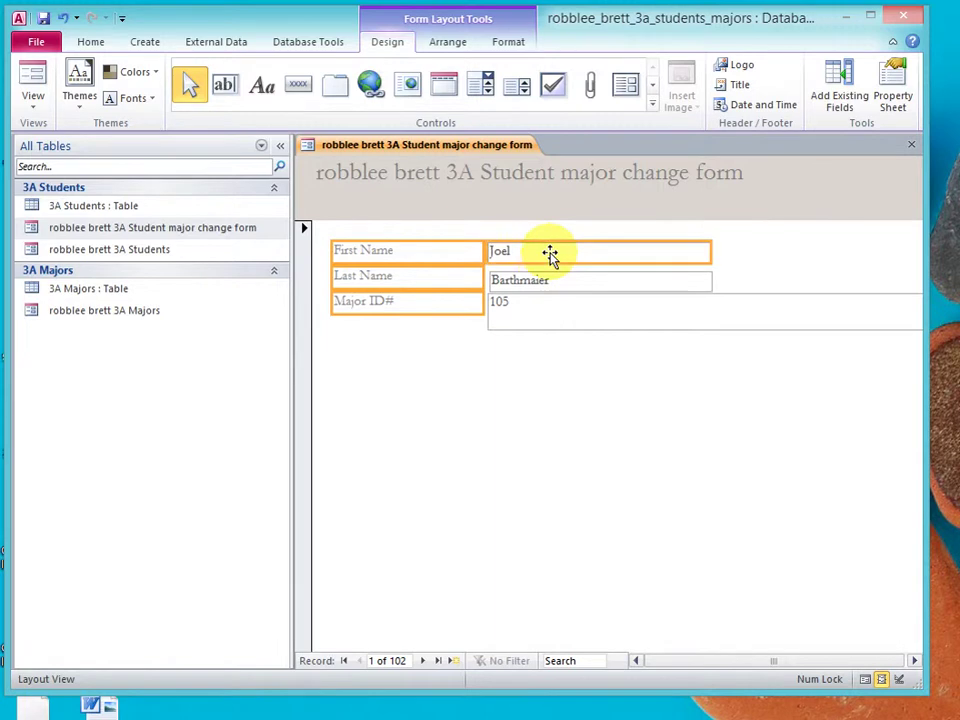
{"action": "left_click", "coordinate": [545, 275], "text": "shift"}
{"action": "left_click", "coordinate": [543, 303], "text": "shift"}
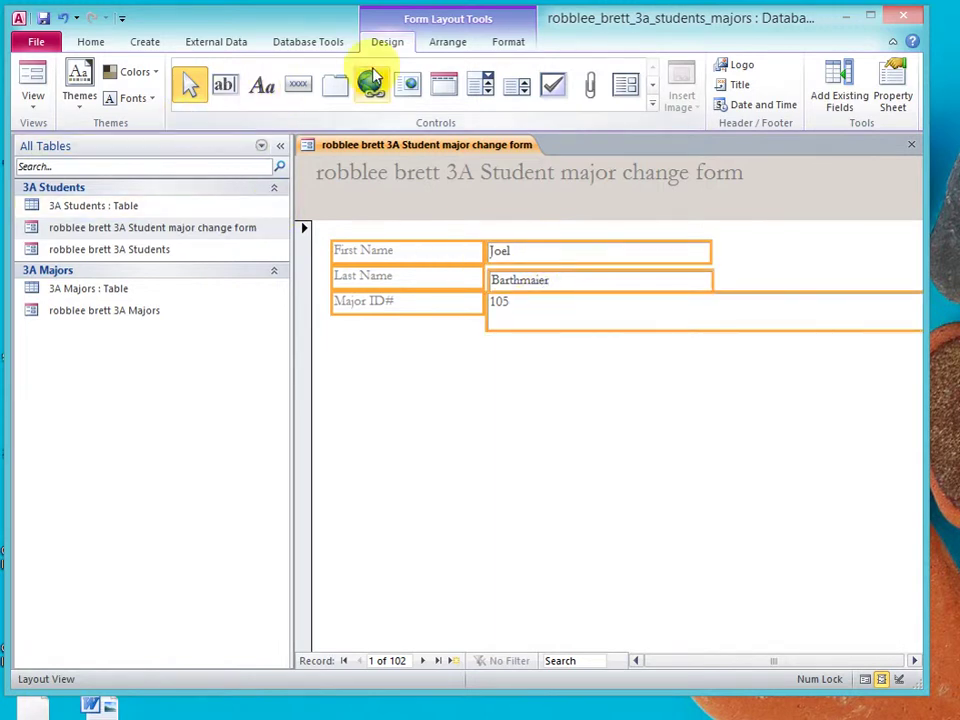
{"action": "left_click", "coordinate": [447, 48]}
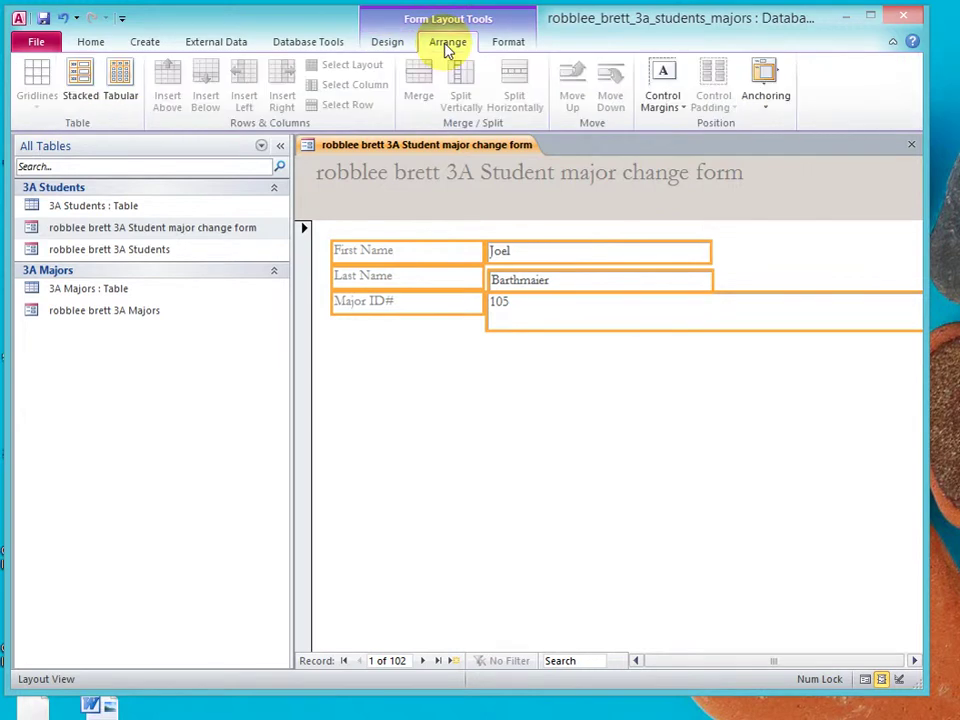
{"action": "left_click", "coordinate": [80, 85]}
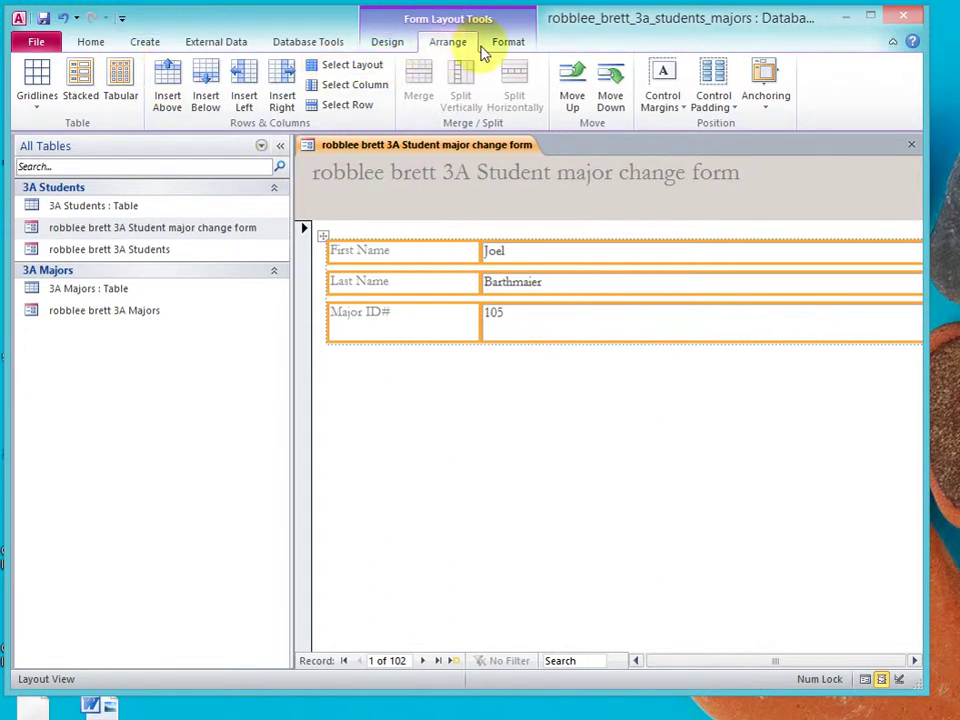
Step: Apply the first theme in the fourth row of the built-in themes to this form only
{"action": "left_click", "coordinate": [387, 43]}
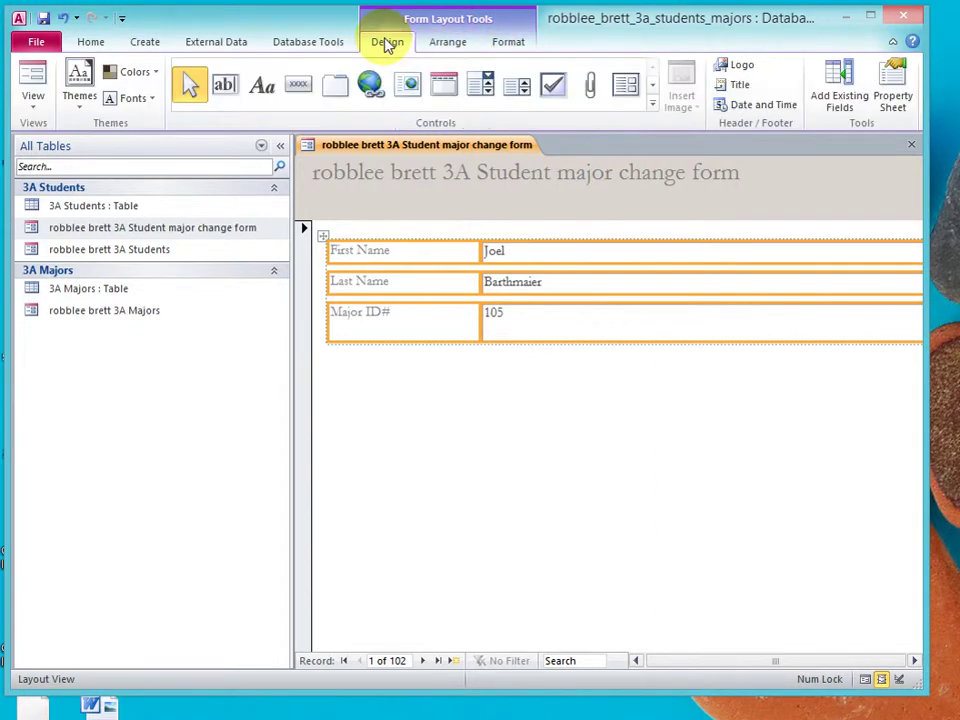
{"action": "left_click", "coordinate": [81, 110]}
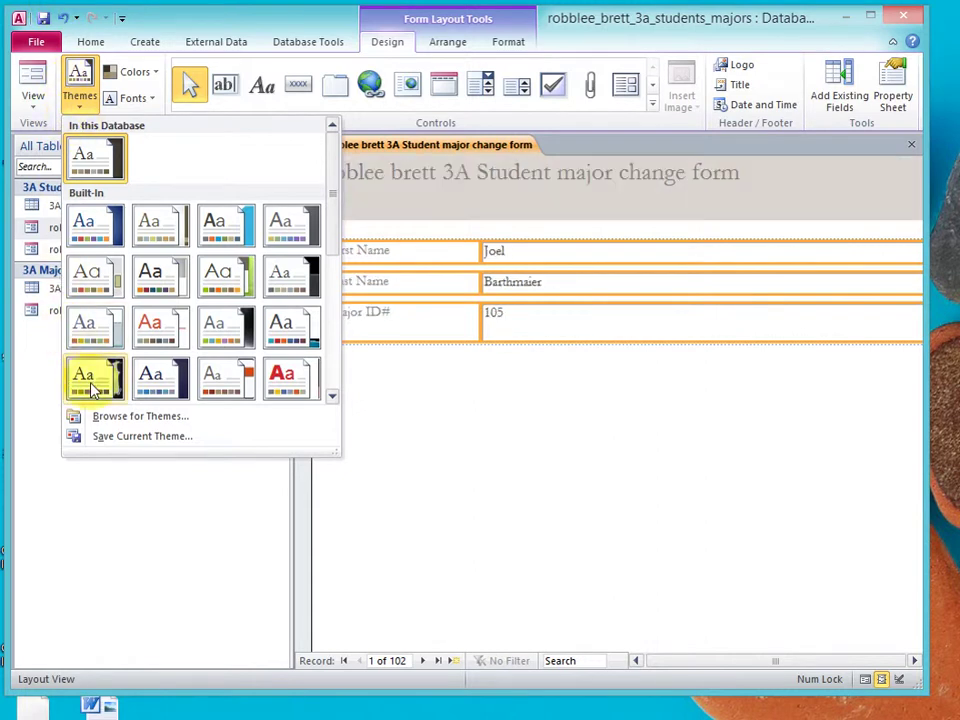
{"action": "left_click", "coordinate": [545, 453]}
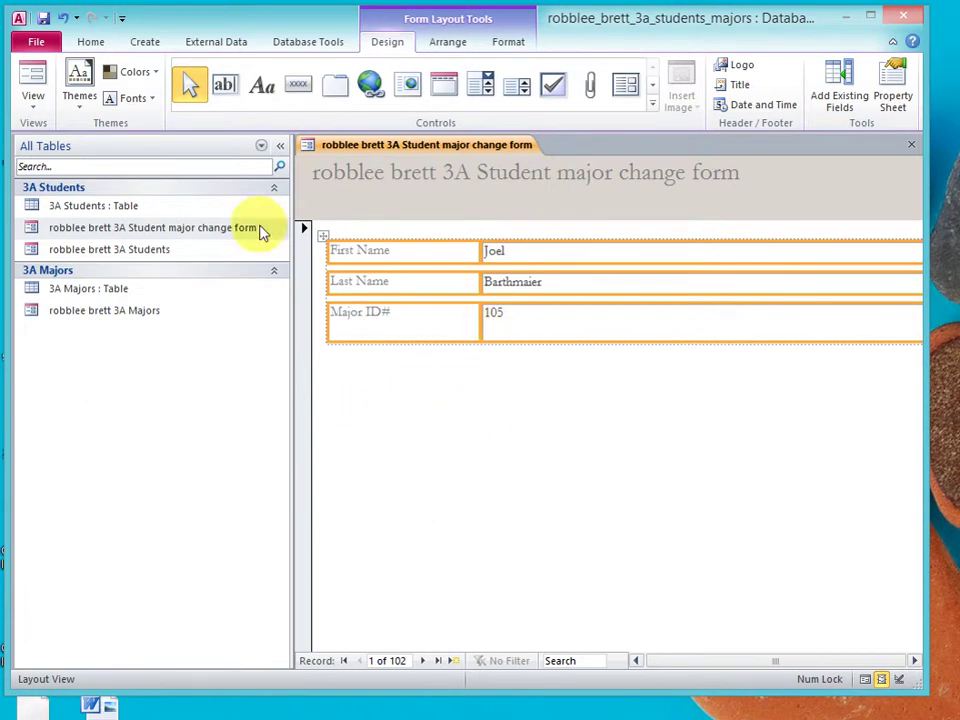
{"action": "left_click", "coordinate": [79, 108]}
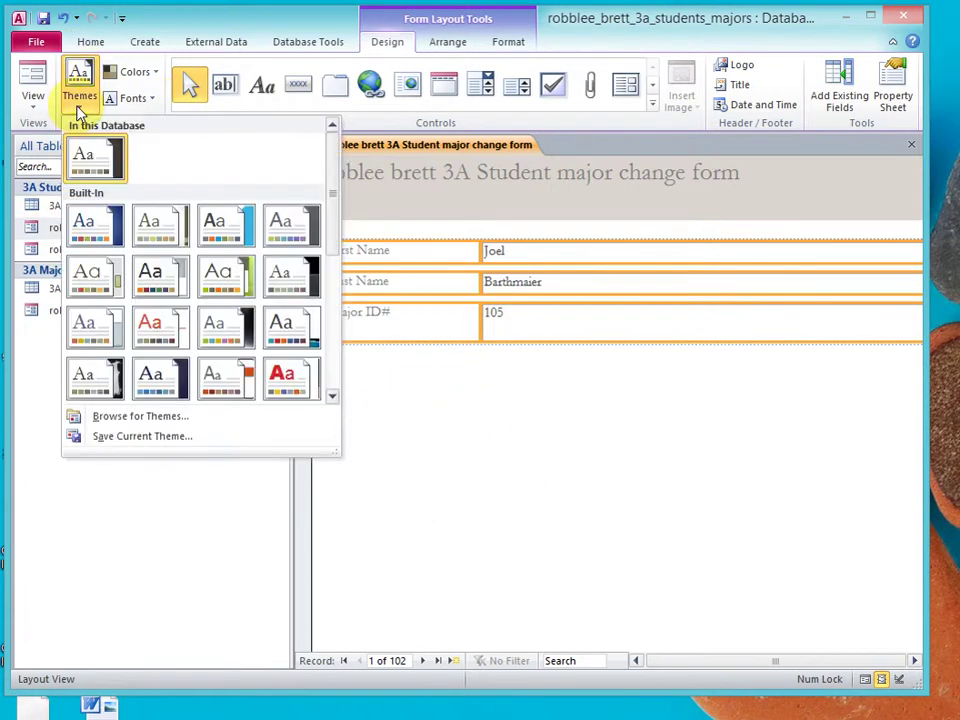
{"action": "right_click", "coordinate": [84, 380]}
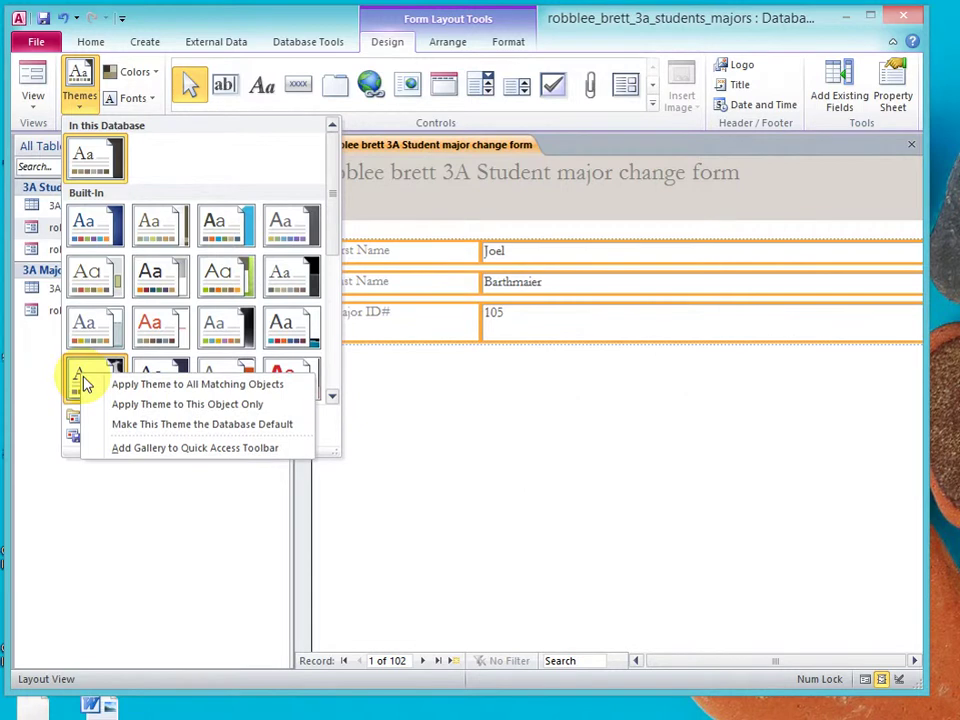
{"action": "left_click", "coordinate": [240, 405]}
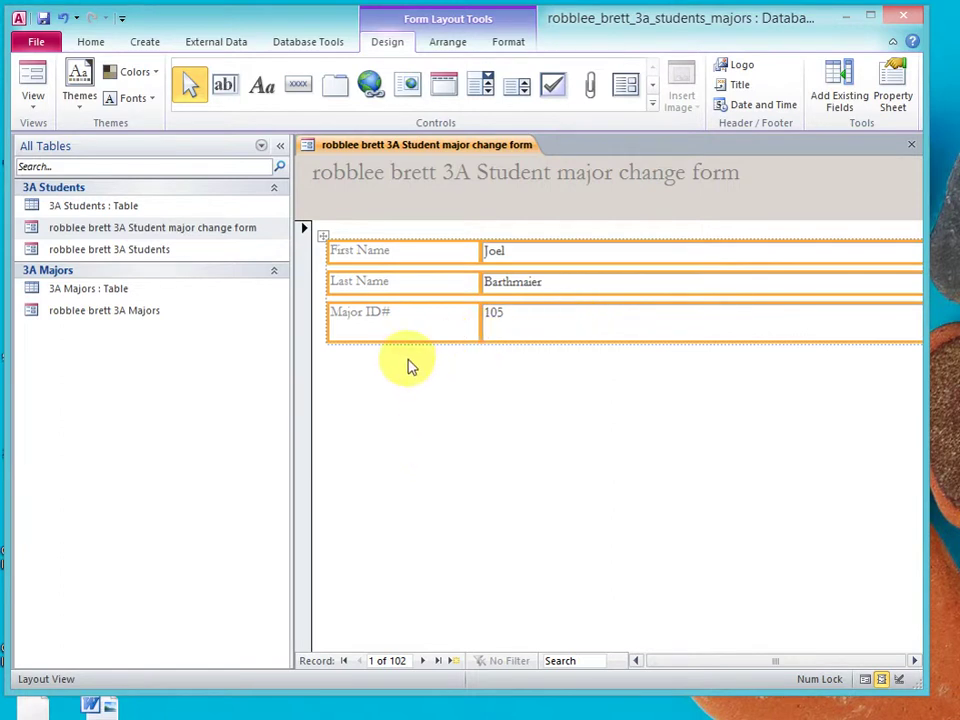
Step: Set the selected labels and text boxes to font size 14 and font color Brown, Accent 6, Darker 50%
{"action": "left_click", "coordinate": [505, 42]}
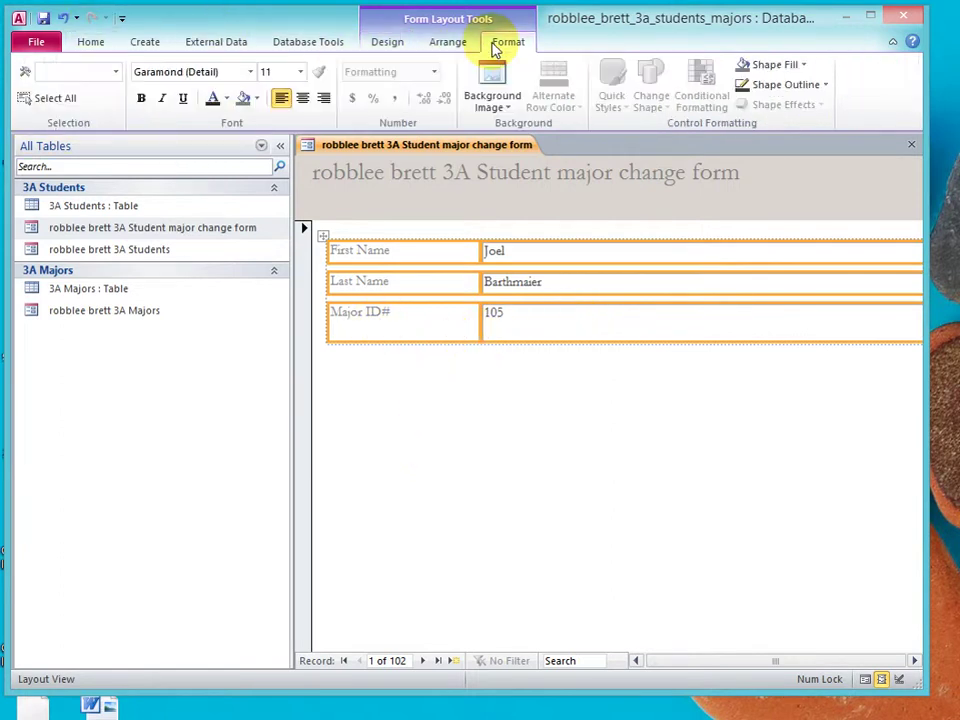
{"action": "left_click", "coordinate": [300, 71]}
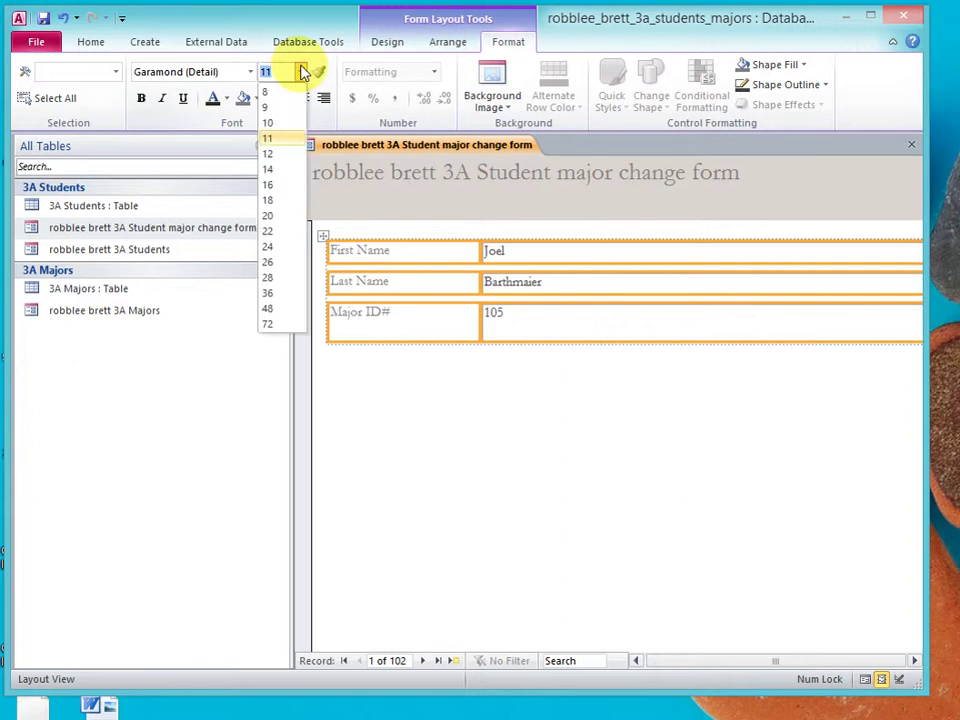
{"action": "left_click", "coordinate": [269, 169]}
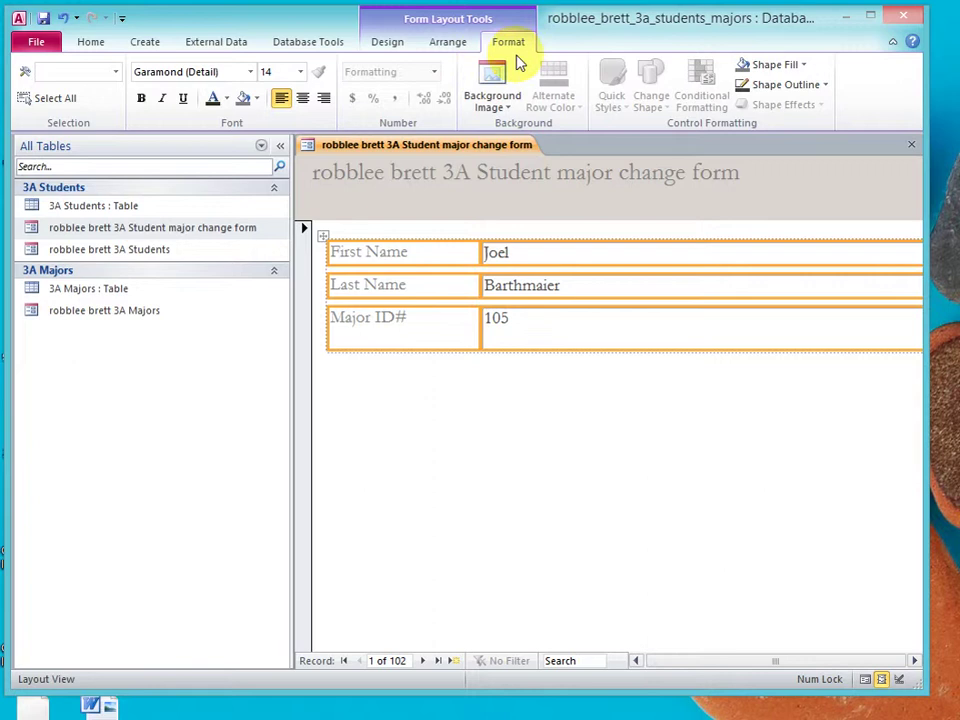
{"action": "left_click", "coordinate": [228, 100]}
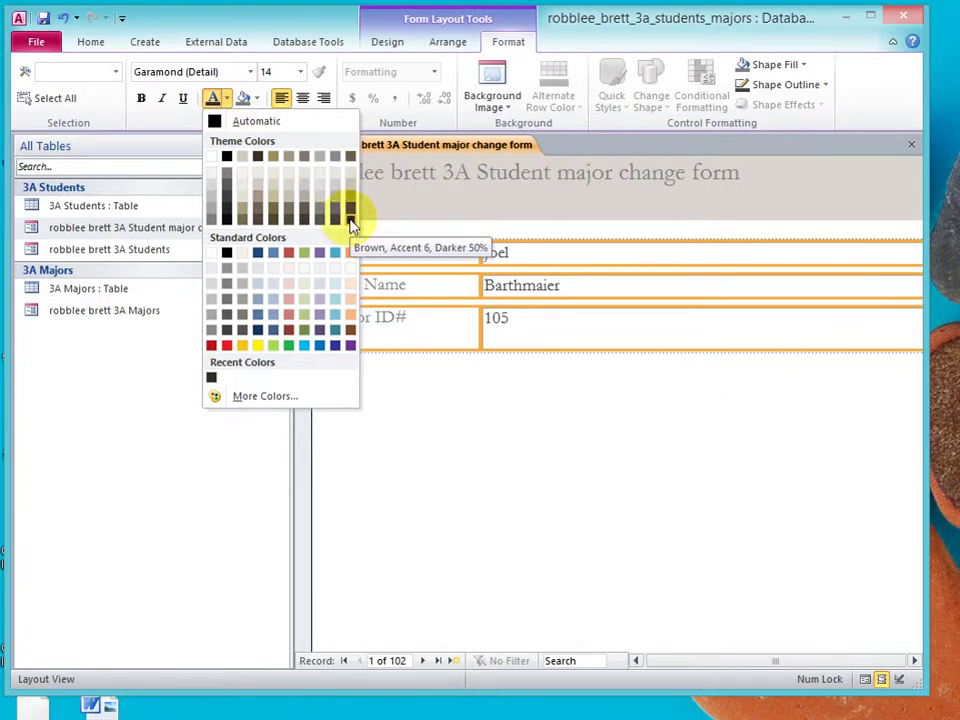
{"action": "left_click", "coordinate": [350, 222]}
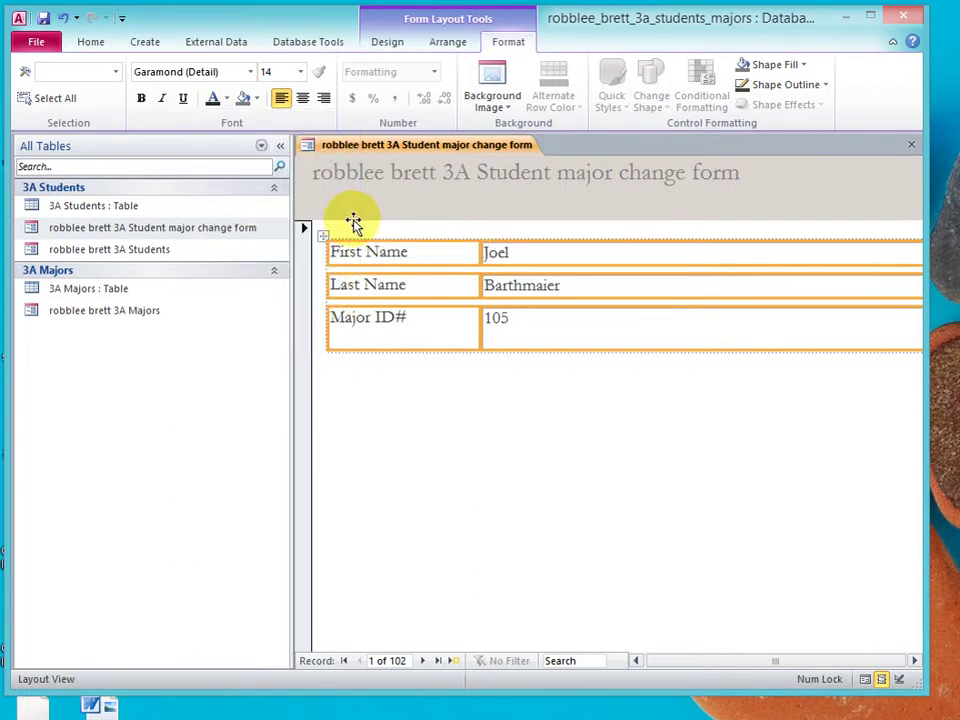
Step: Close the 3A Student major change form and save its design changes
{"action": "left_click", "coordinate": [474, 512]}
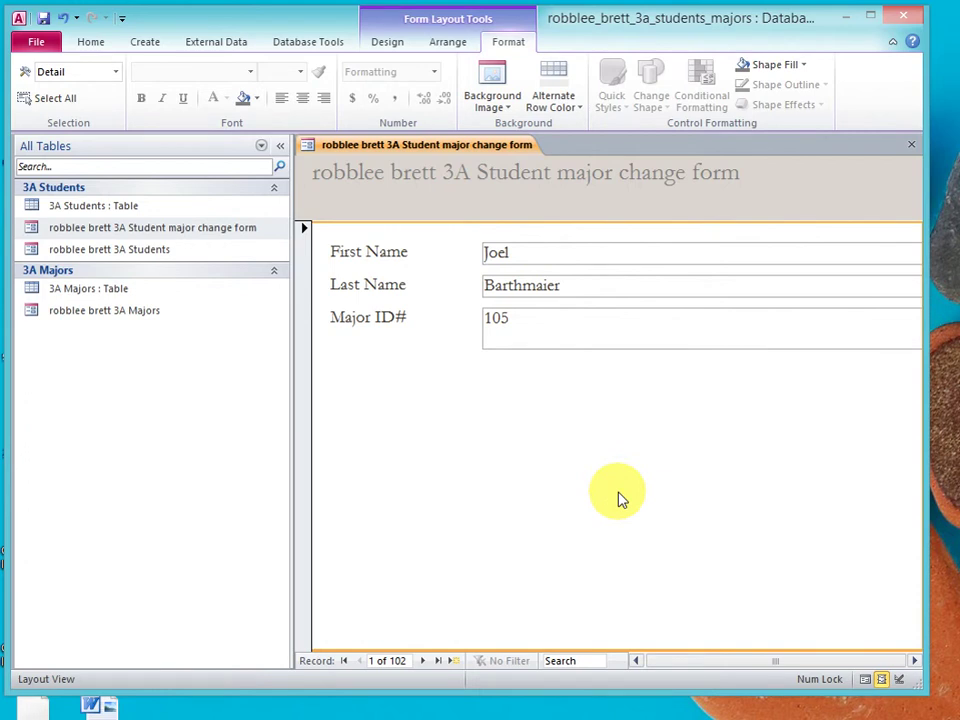
{"action": "left_click", "coordinate": [911, 149]}
{"action": "left_click", "coordinate": [657, 450]}
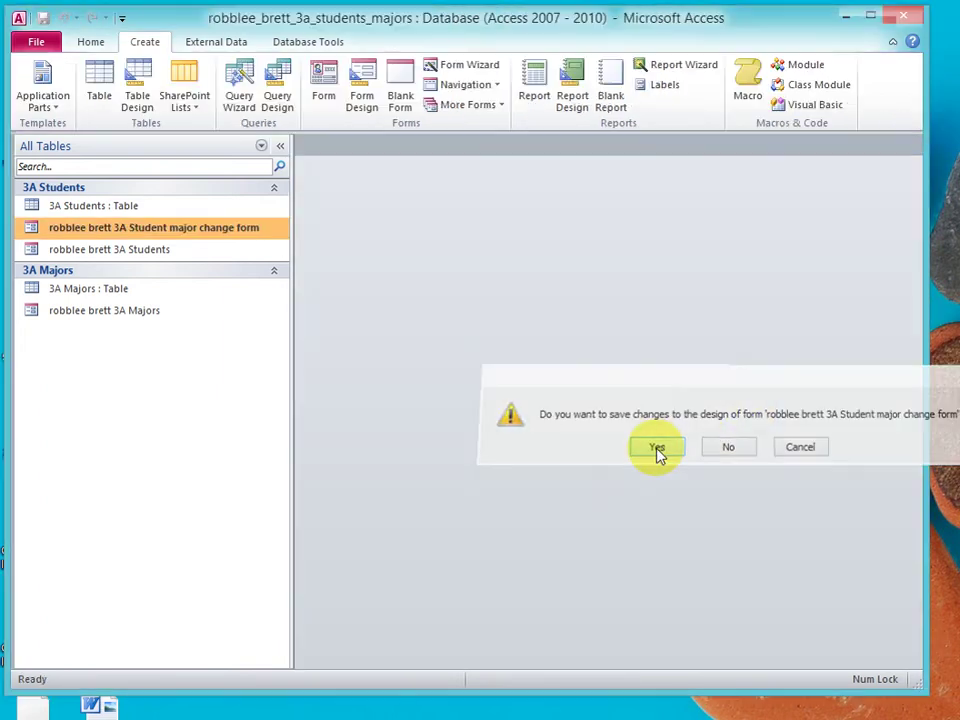